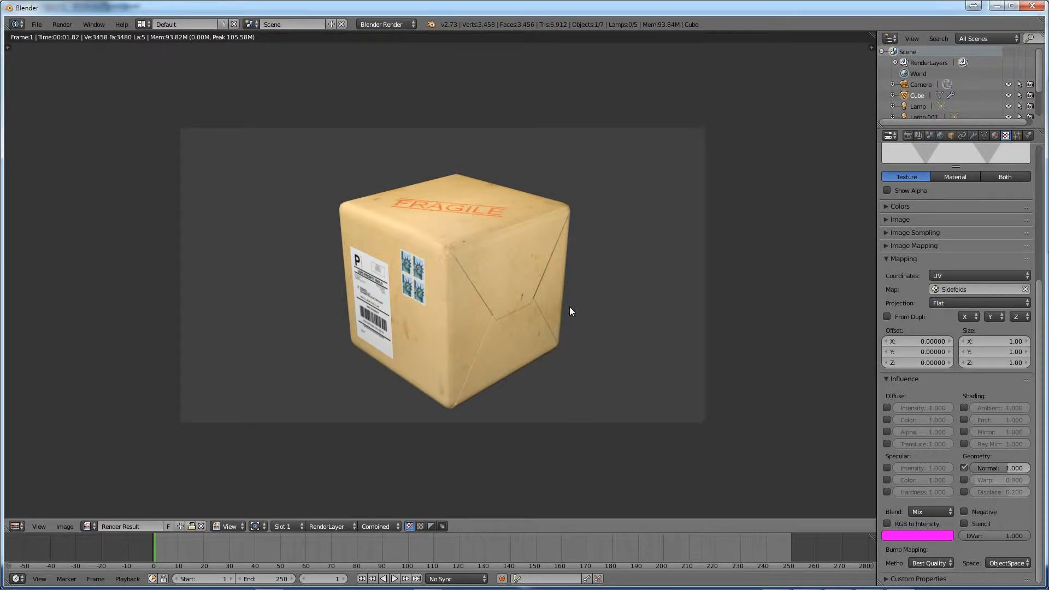
Switch to Chrome to examine the reference photo of paper-wrapped packages, and return to Blender.
{"action": "key", "text": "alt+Tab"}
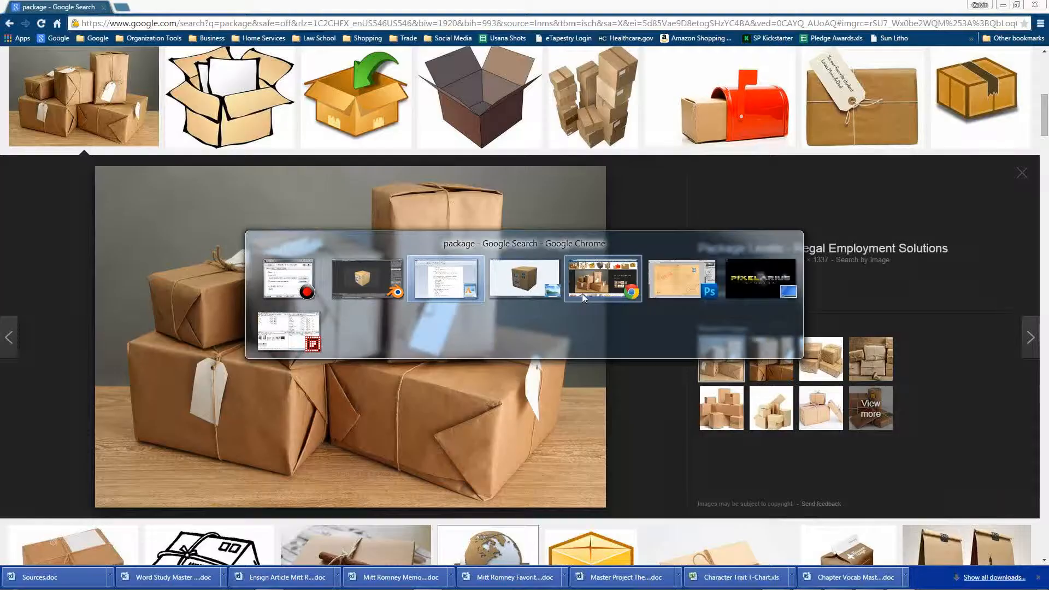
{"action": "key", "text": "alt+Tab"}
{"action": "key", "text": "alt+Tab"}
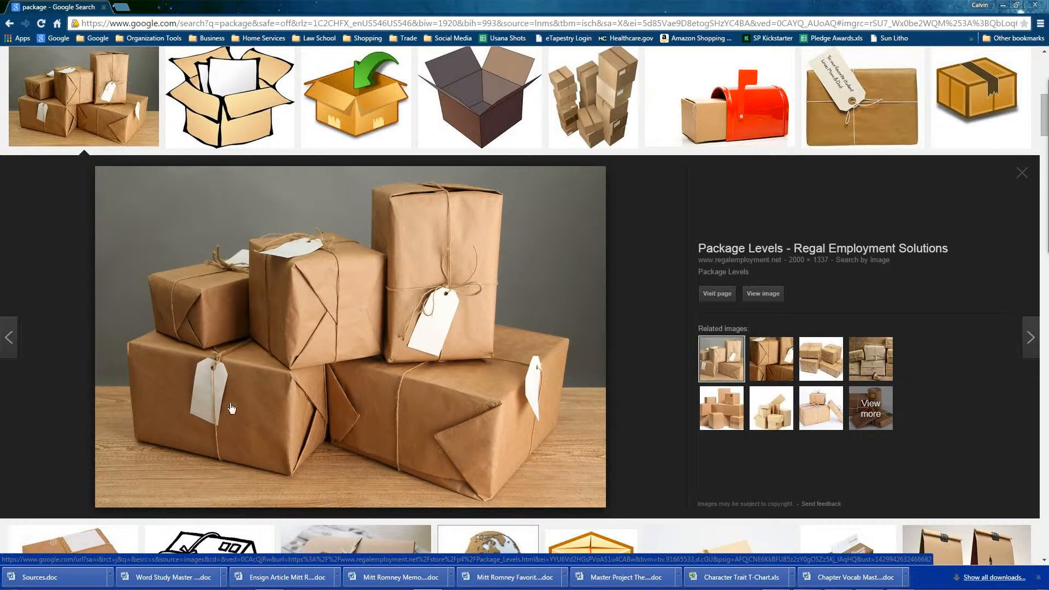
{"action": "key", "text": "alt+Tab"}
{"action": "key", "text": "alt+Tab"}
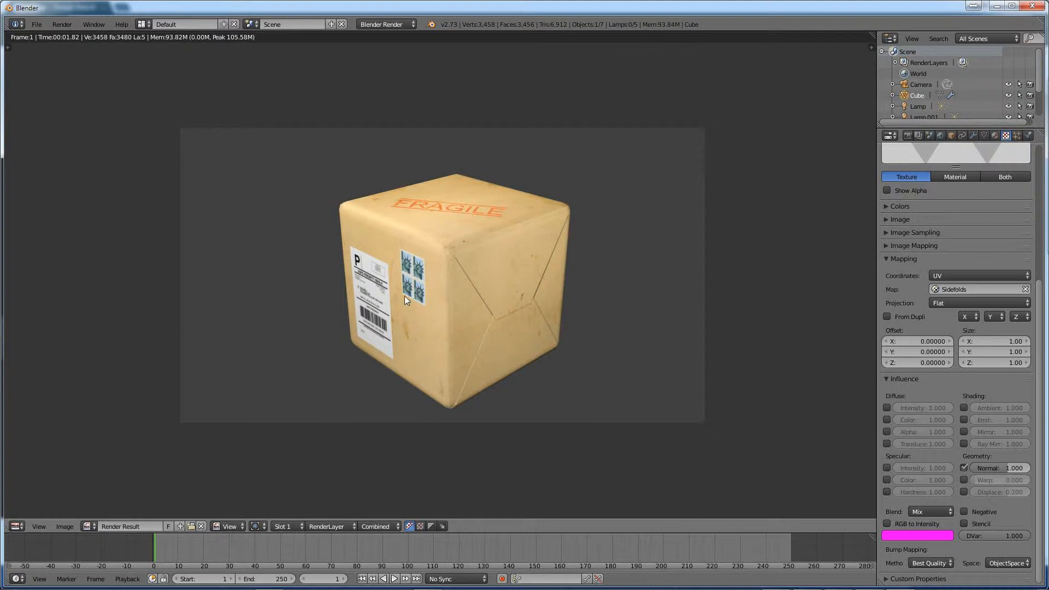
Leave the render and add a new texture in the slot below Side Folds Bump, previewing both texture and material.
{"action": "key", "text": "Escape"}
{"action": "middle_click_drag", "start_coordinate": [579, 333], "coordinate": [575, 361]}
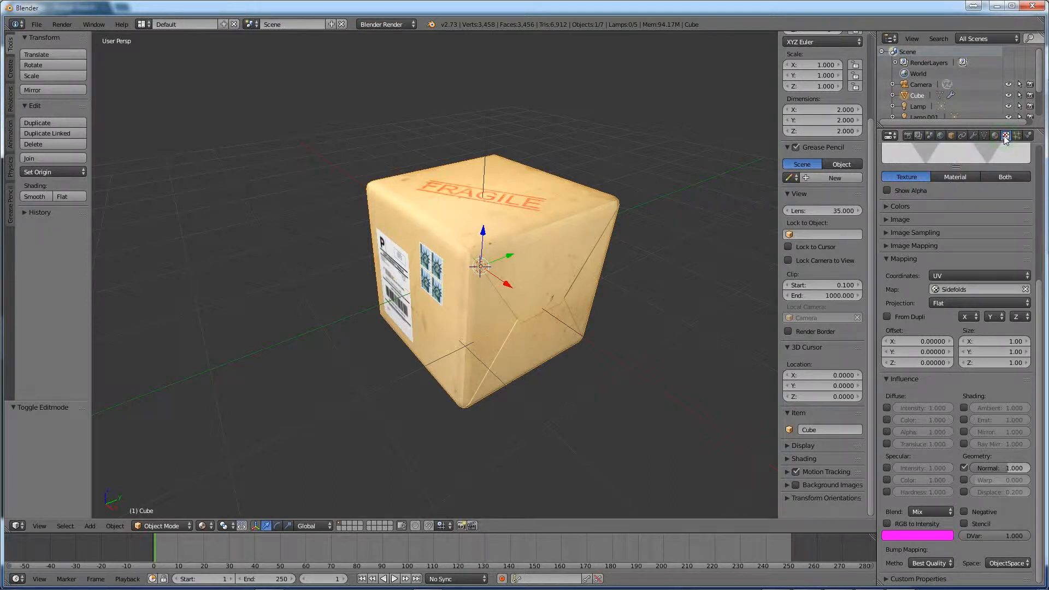
{"action": "scroll", "coordinate": [1002, 208], "scroll_direction": "up", "scroll_amount": 8}
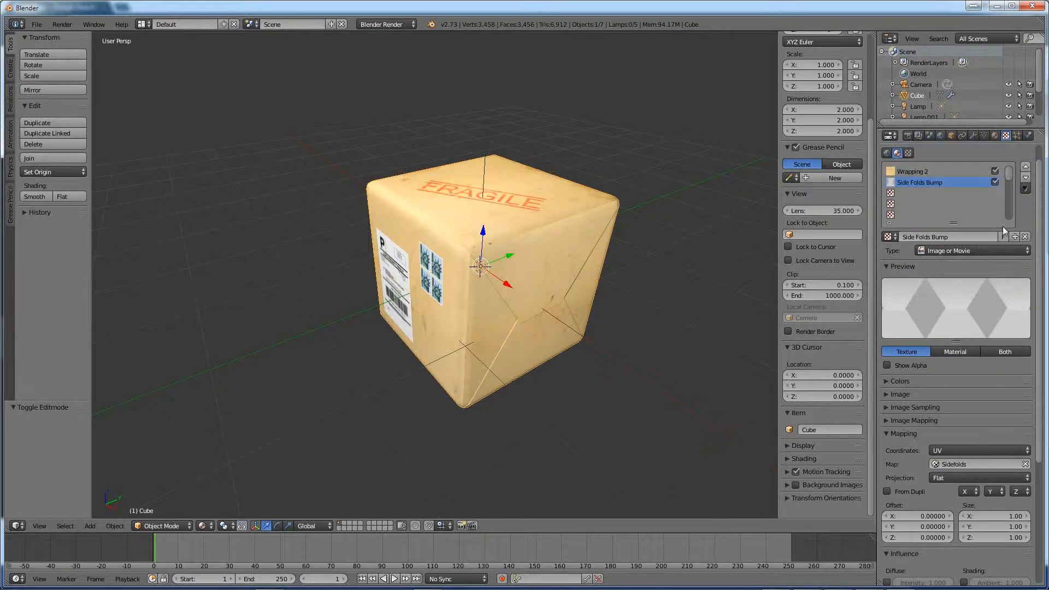
{"action": "left_click", "coordinate": [917, 190]}
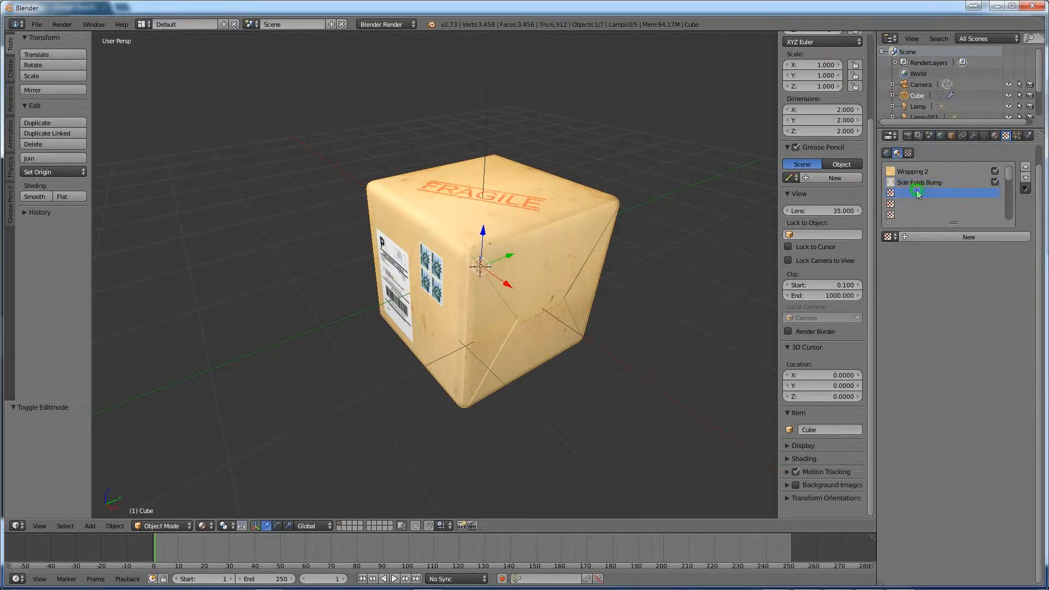
{"action": "left_click", "coordinate": [958, 239]}
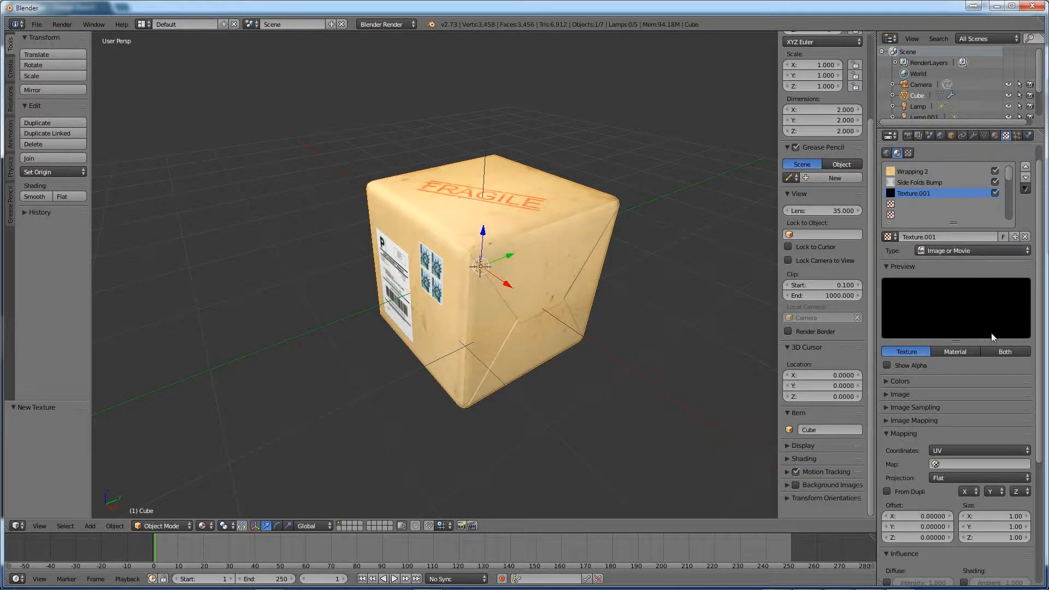
{"action": "left_click", "coordinate": [1005, 352]}
{"action": "left_click", "coordinate": [897, 393]}
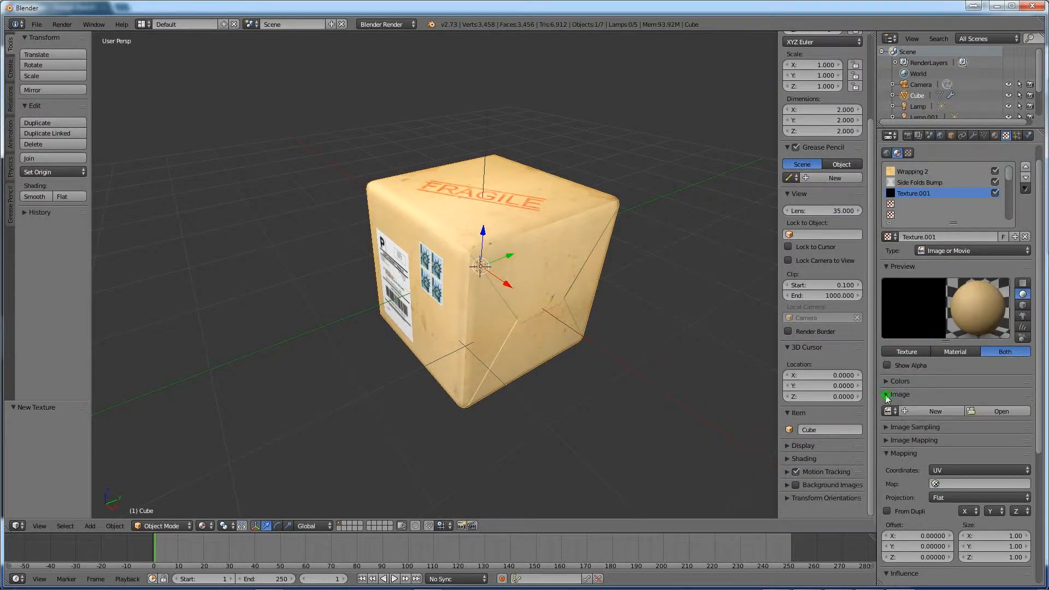
Start opening an image for the new texture and show the Images folder's files as thumbnails.
{"action": "left_click", "coordinate": [986, 409]}
{"action": "left_click", "coordinate": [38, 241]}
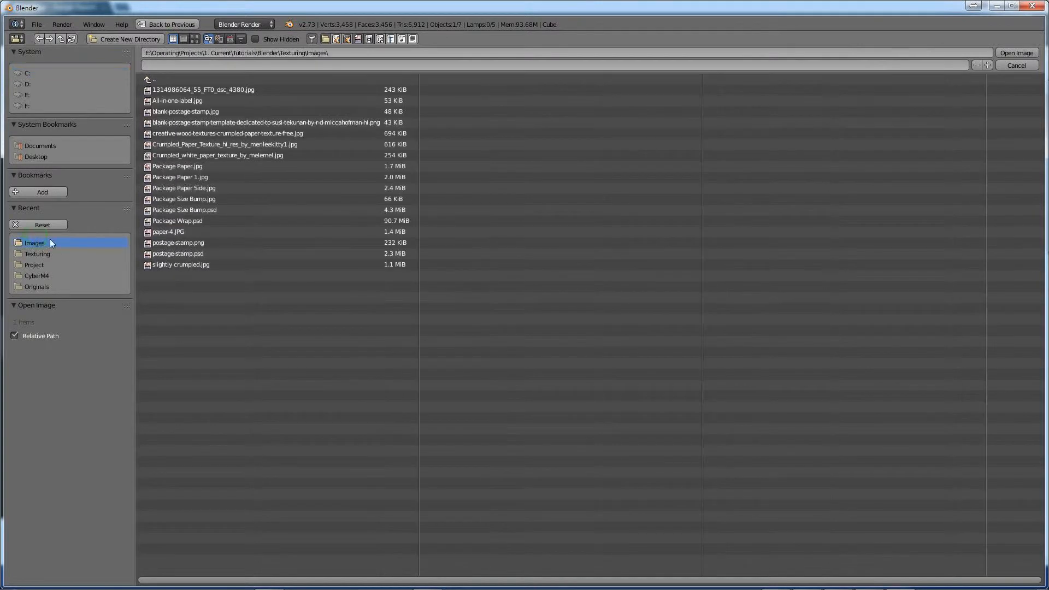
{"action": "left_click", "coordinate": [196, 39]}
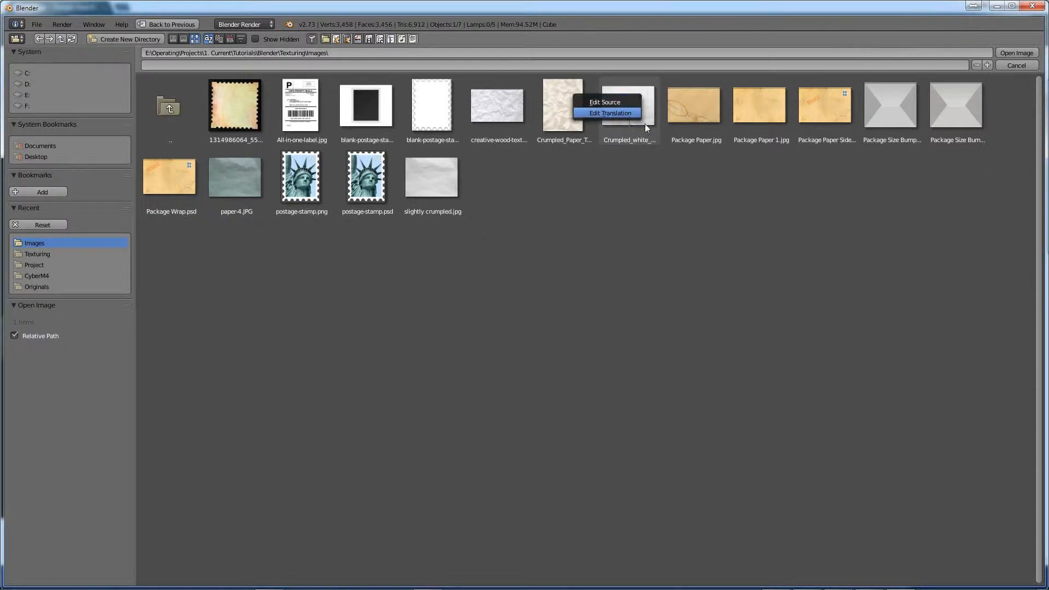
{"action": "left_click_drag", "start_coordinate": [647, 127], "coordinate": [624, 162]}
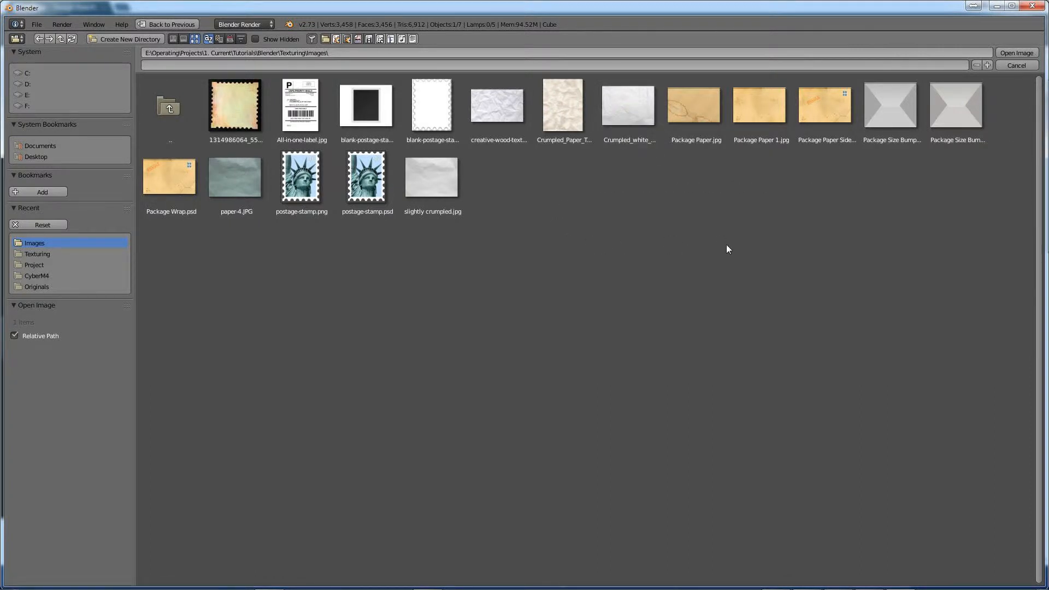
{"action": "key", "text": "alt+Tab"}
{"action": "key", "text": "alt+Tab"}
{"action": "key", "text": "alt+Tab"}
{"action": "key", "text": "alt+Tab"}
{"action": "key", "text": "alt+Tab"}
{"action": "key", "text": "alt+Tab"}
{"action": "key", "text": "alt+Tab"}
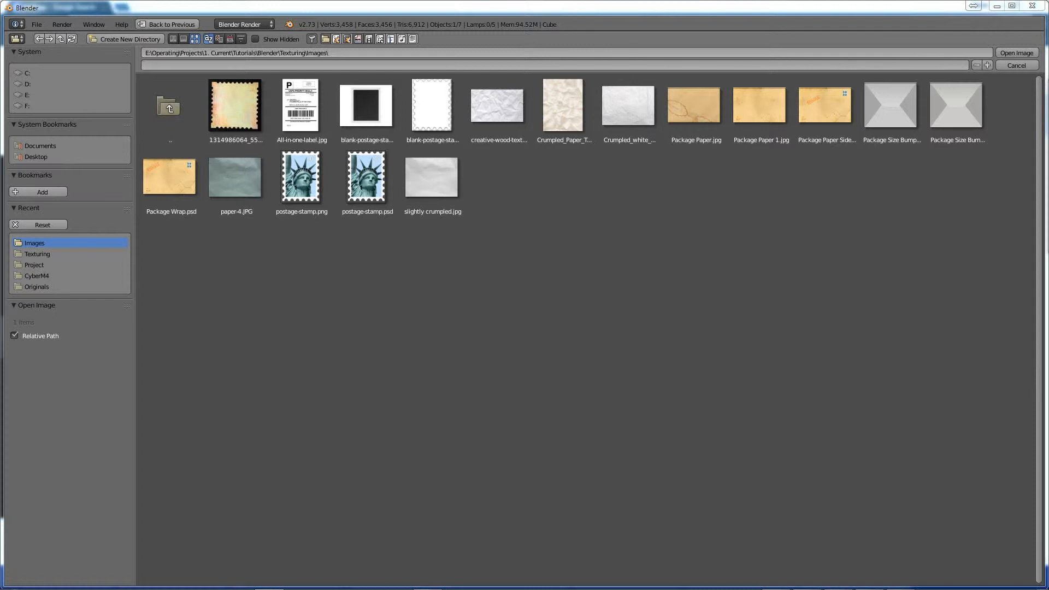
Load Crumpled_white_paper_texture_by_melemel.jpg as the new texture's image.
{"action": "left_click", "coordinate": [619, 113]}
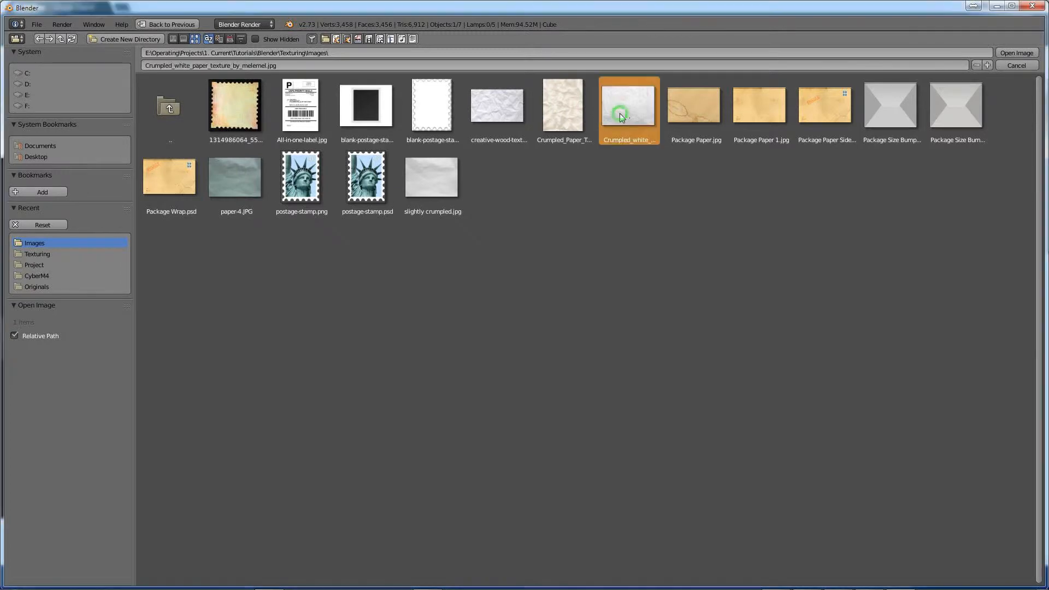
{"action": "left_click", "coordinate": [1018, 53]}
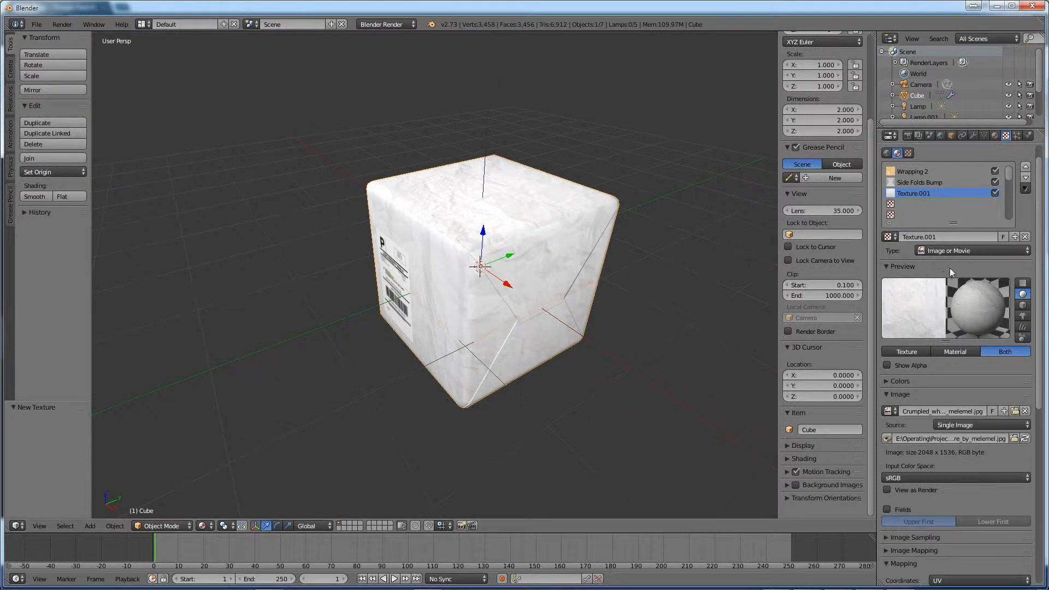
Map the crumpled paper texture with Generated coordinates and Cube projection.
{"action": "scroll", "coordinate": [956, 306], "scroll_direction": "down", "scroll_amount": 10}
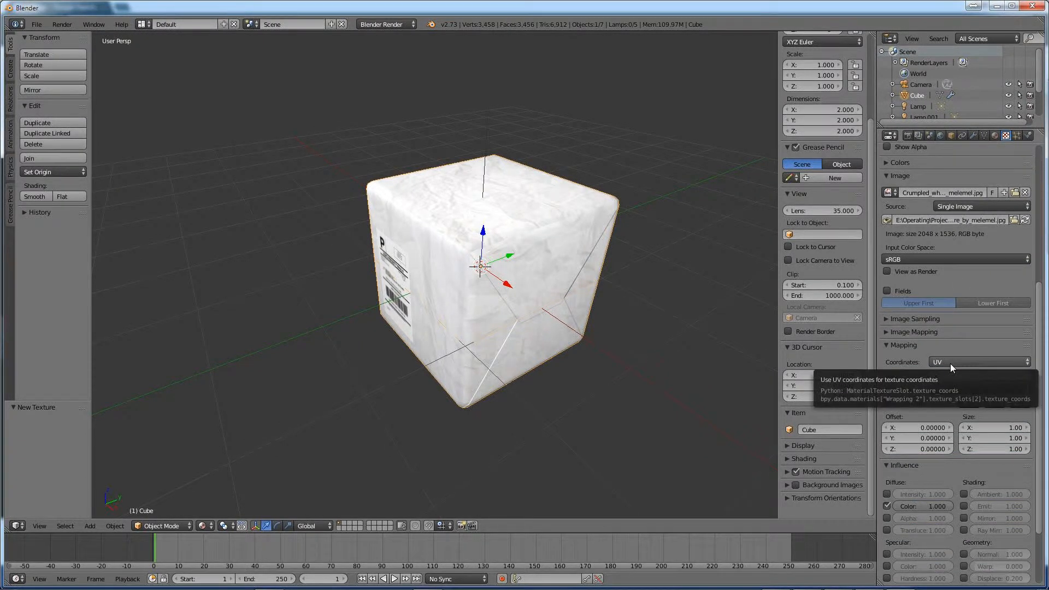
{"action": "left_click", "coordinate": [950, 362]}
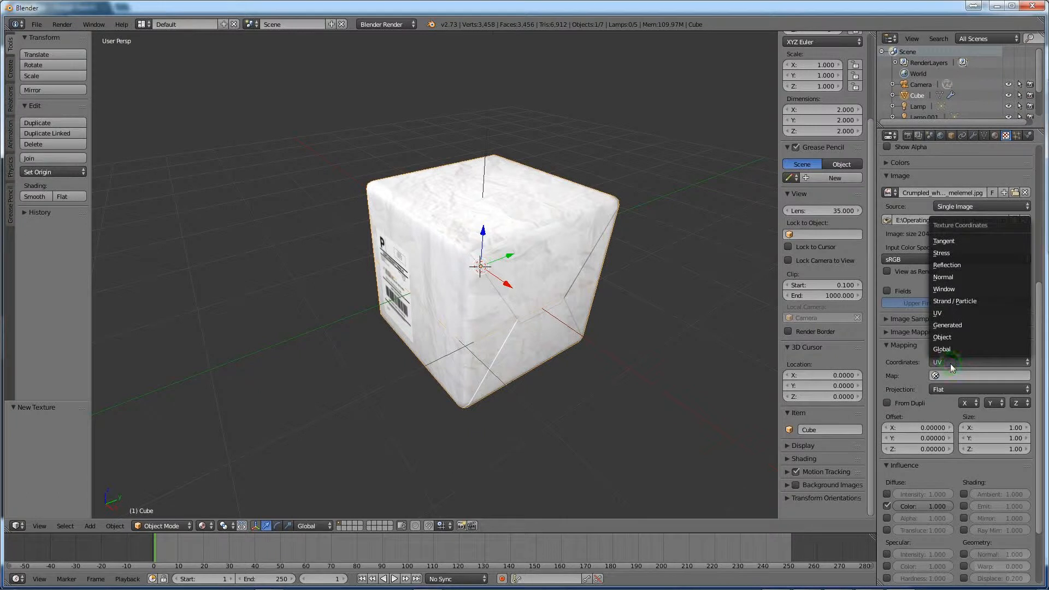
{"action": "left_click", "coordinate": [948, 325]}
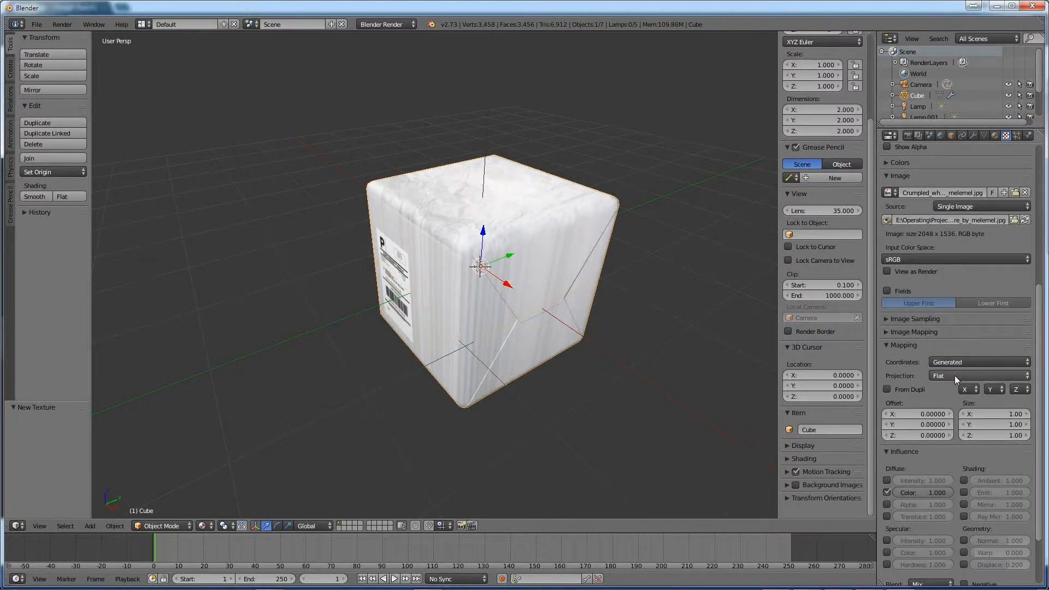
{"action": "left_click", "coordinate": [955, 375]}
{"action": "left_click", "coordinate": [954, 352]}
Try Object, Global and Generated coordinates for the crumpled paper texture, and set them to UV.
{"action": "left_click", "coordinate": [948, 363]}
{"action": "left_click", "coordinate": [952, 339]}
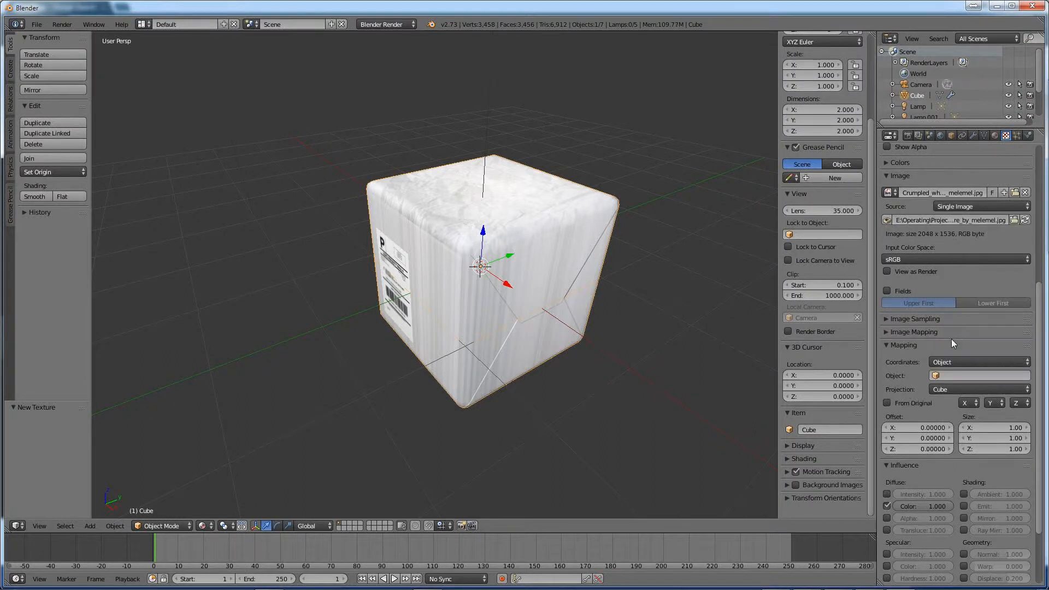
{"action": "left_click", "coordinate": [952, 361]}
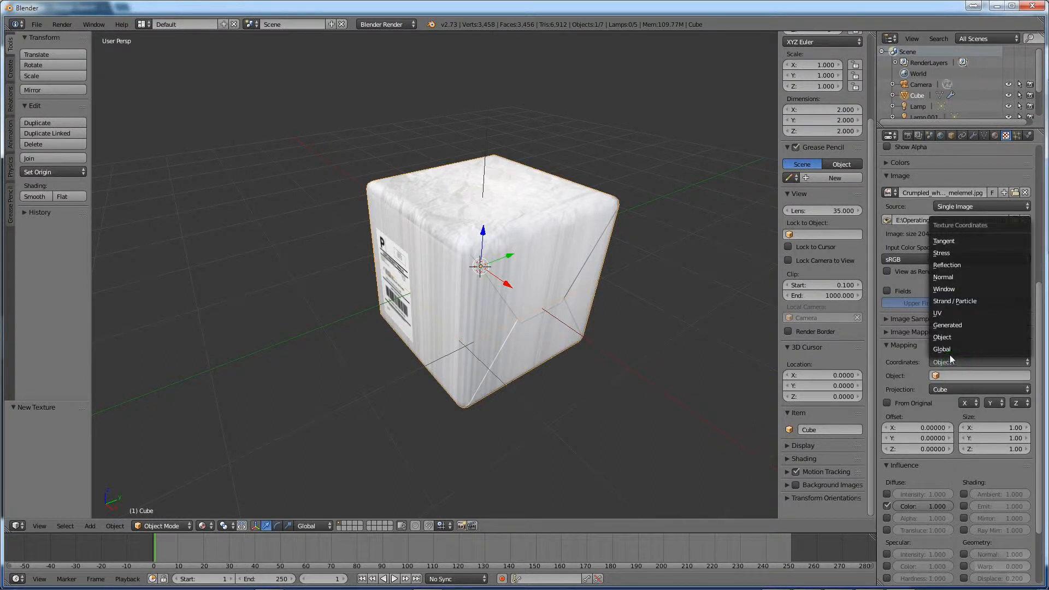
{"action": "left_click", "coordinate": [950, 350]}
{"action": "left_click", "coordinate": [951, 362]}
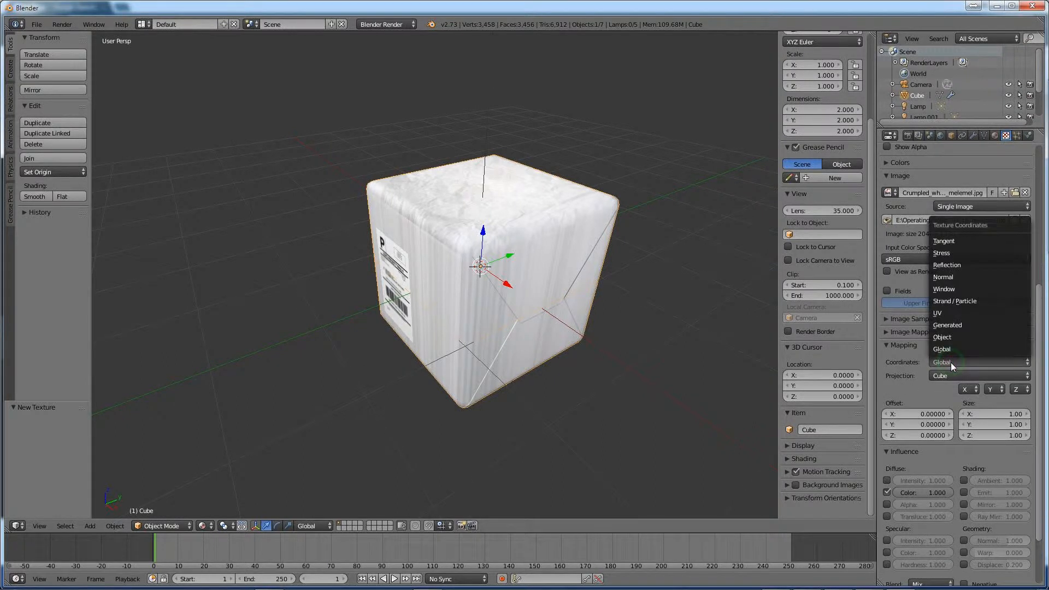
{"action": "left_click", "coordinate": [957, 325]}
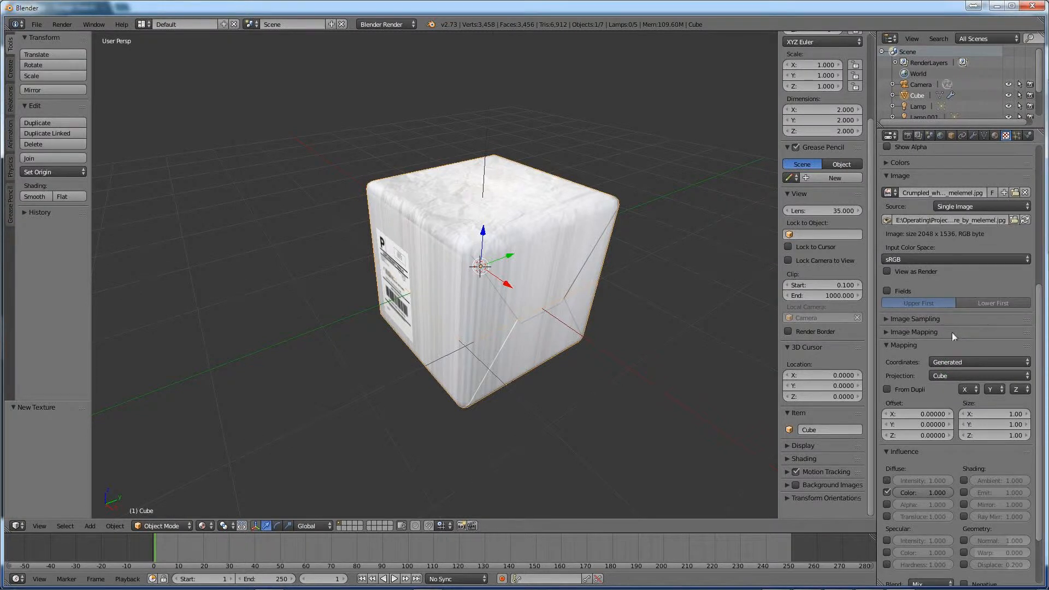
{"action": "left_click", "coordinate": [952, 362]}
{"action": "left_click", "coordinate": [957, 319]}
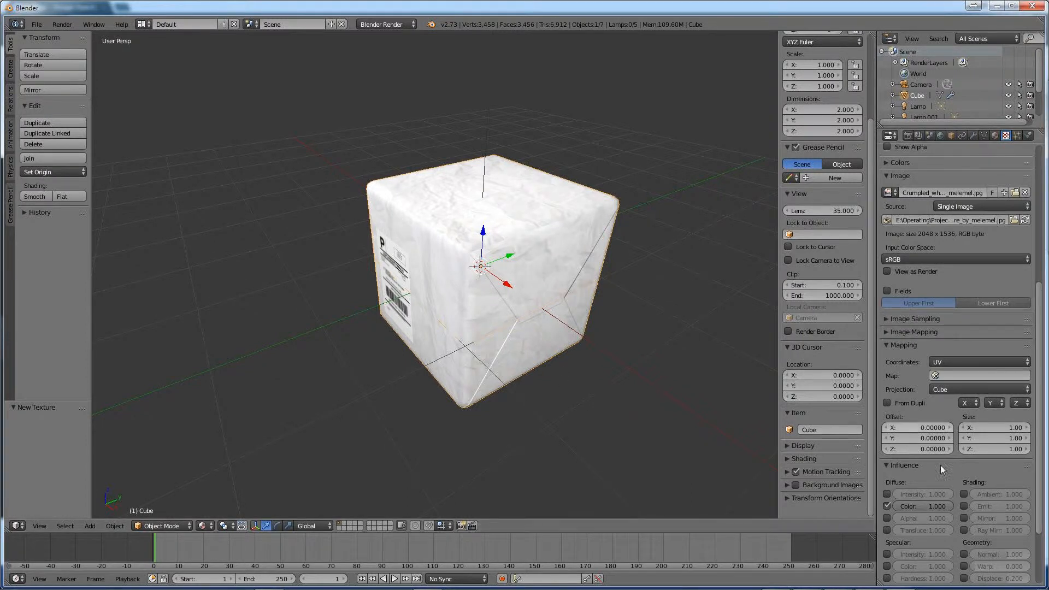
Turn off the crumpled paper texture's diffuse Color influence and enable its Normal influence.
{"action": "scroll", "coordinate": [940, 465], "scroll_direction": "down", "scroll_amount": 1}
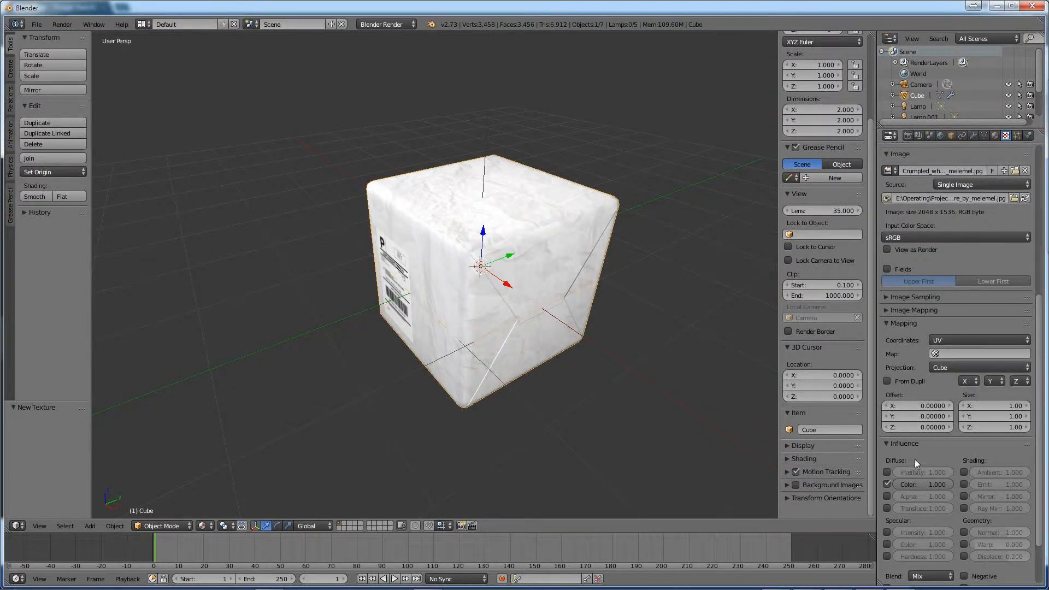
{"action": "left_click", "coordinate": [890, 483]}
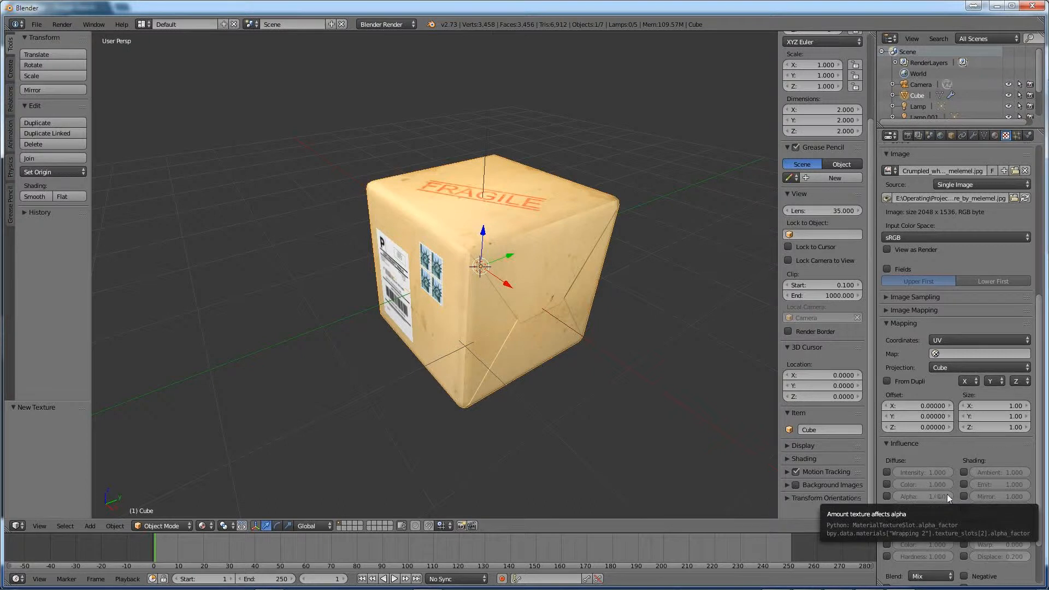
{"action": "left_click", "coordinate": [964, 532]}
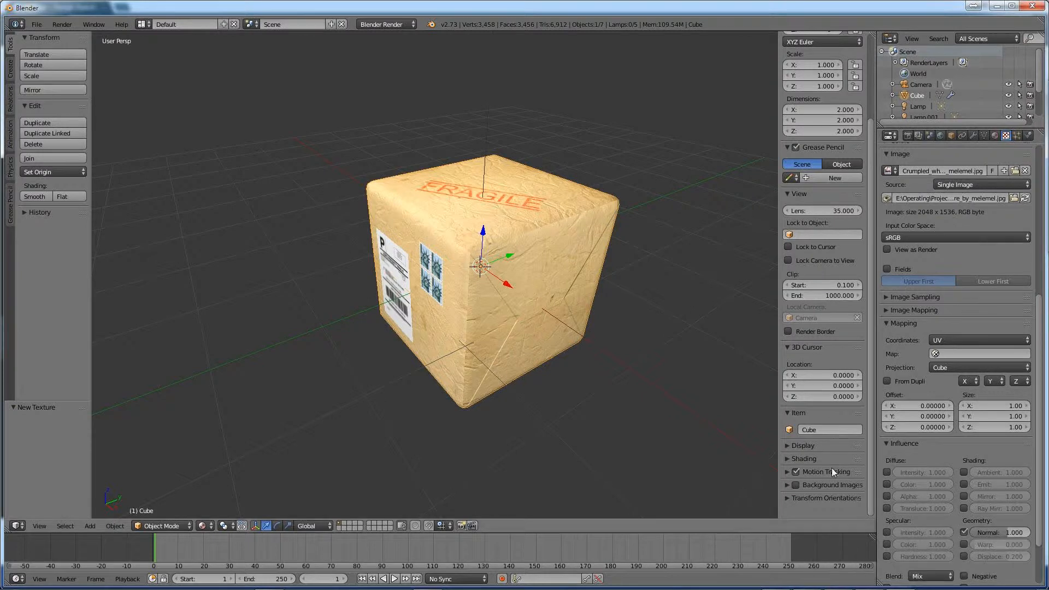
Switch to Windows Photo Viewer to examine the finished USPS Package.png render, and return to Blender.
{"action": "key", "text": "alt+Tab"}
{"action": "key", "text": "alt+Tab"}
{"action": "key", "text": "alt+Tab"}
{"action": "key", "text": "alt+Tab"}
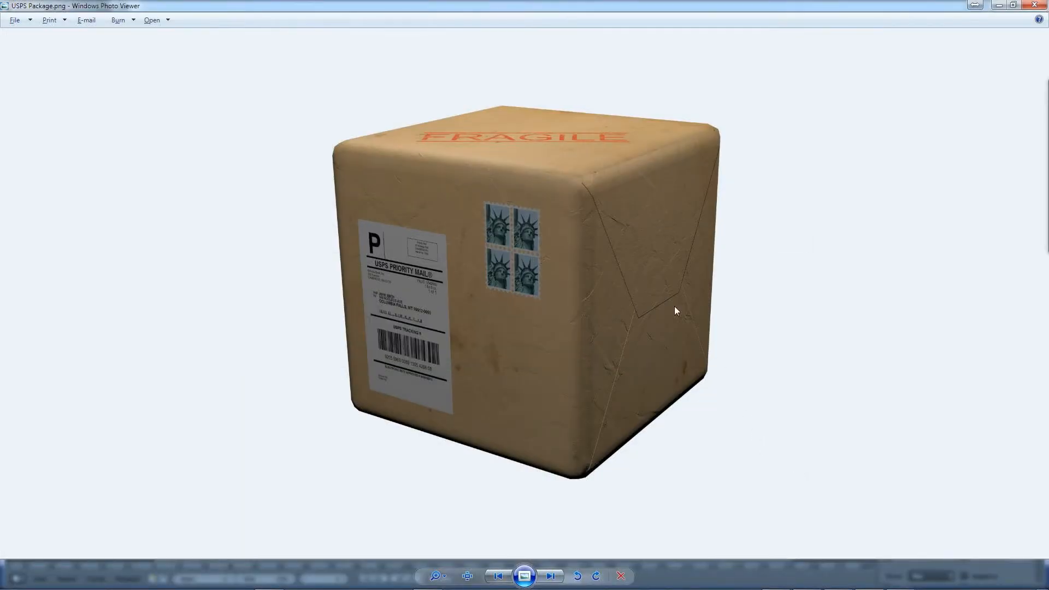
{"action": "key", "text": "alt+Tab"}
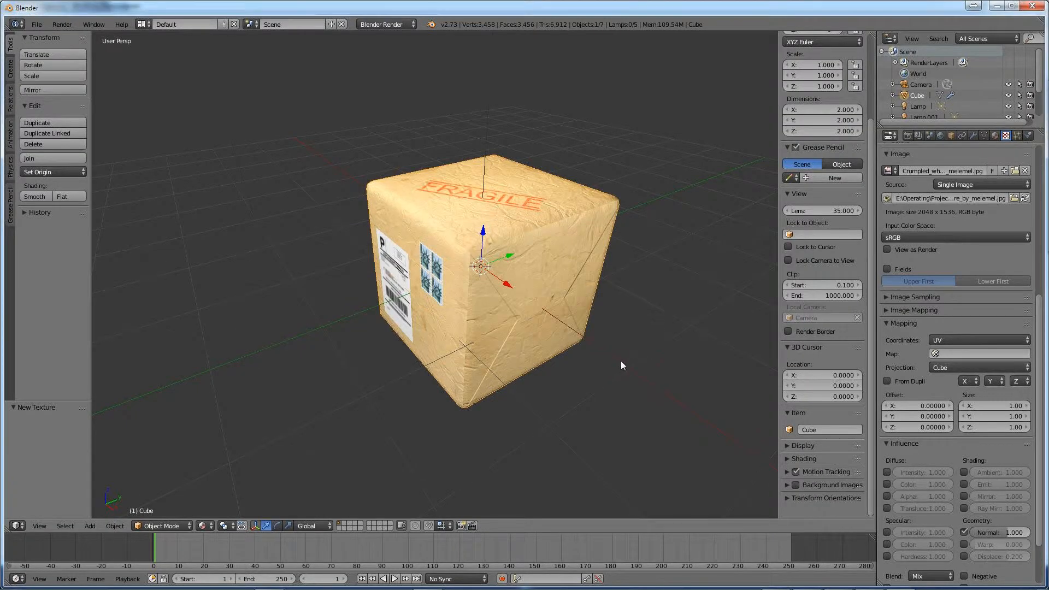
Set the crumpled paper texture's bump mapping method to Best Quality.
{"action": "middle_click_drag", "start_coordinate": [539, 381], "coordinate": [528, 358]}
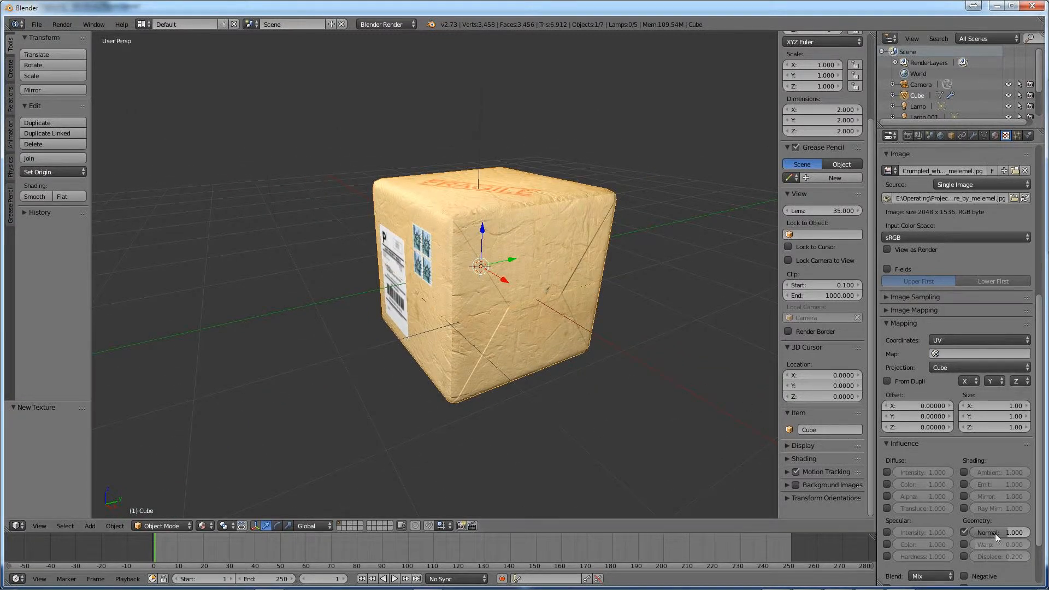
{"action": "scroll", "coordinate": [989, 561], "scroll_direction": "down", "scroll_amount": 3}
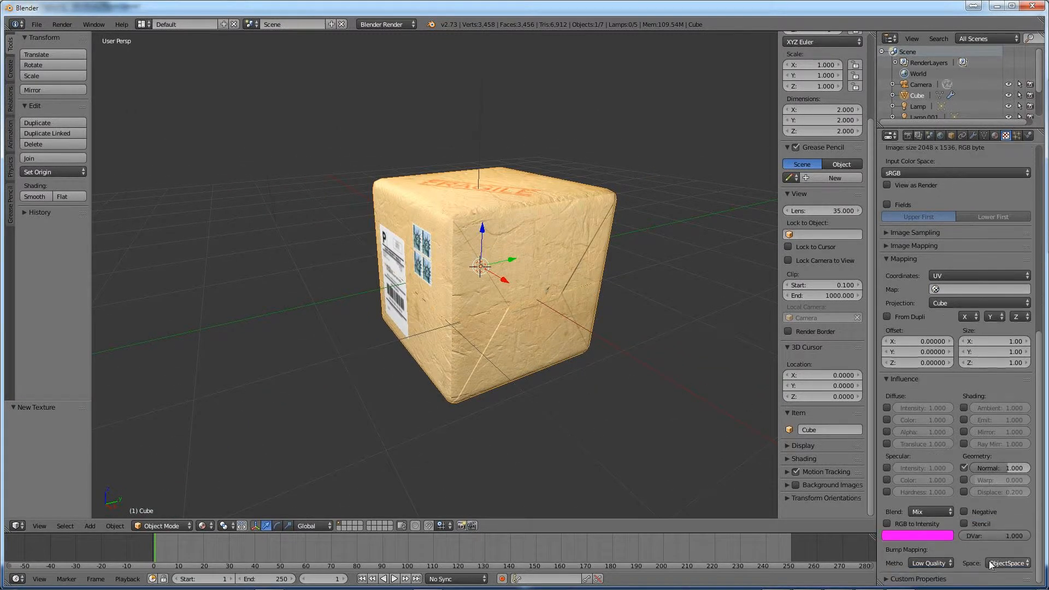
{"action": "left_click", "coordinate": [931, 563]}
{"action": "left_click", "coordinate": [932, 502]}
Try TextureSpace as the crumpled paper texture's bump space, inspect the box, and set it back to ObjectSpace.
{"action": "left_click", "coordinate": [999, 563]}
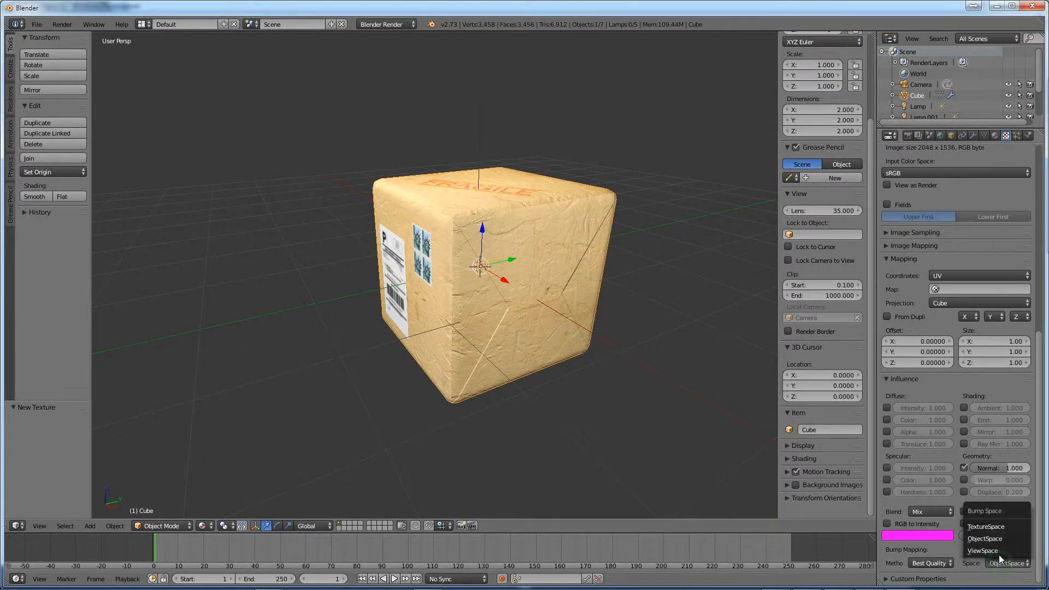
{"action": "left_click", "coordinate": [991, 526]}
{"action": "middle_click_drag", "start_coordinate": [593, 378], "coordinate": [672, 395]}
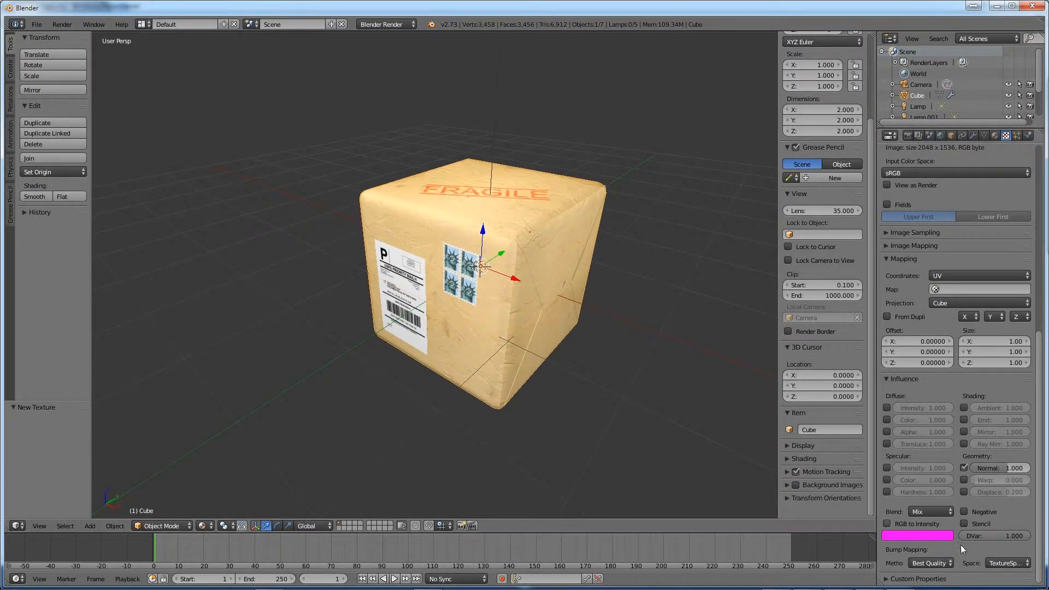
{"action": "left_click", "coordinate": [1005, 563]}
{"action": "left_click", "coordinate": [990, 540]}
Render the scene to check the crumpled bump on the package, and leave the render.
{"action": "middle_click_drag", "start_coordinate": [678, 417], "coordinate": [537, 383]}
{"action": "key", "text": "F12"}
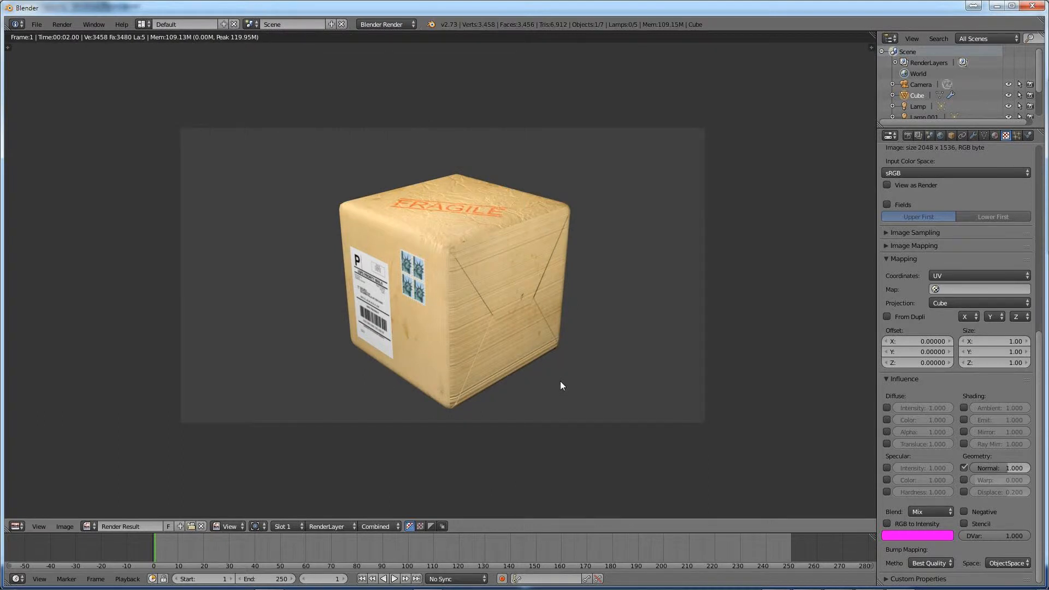
{"action": "key", "text": "Escape"}
Set the crumpled paper texture's coordinates to Generated and render the scene again.
{"action": "left_click", "coordinate": [962, 275]}
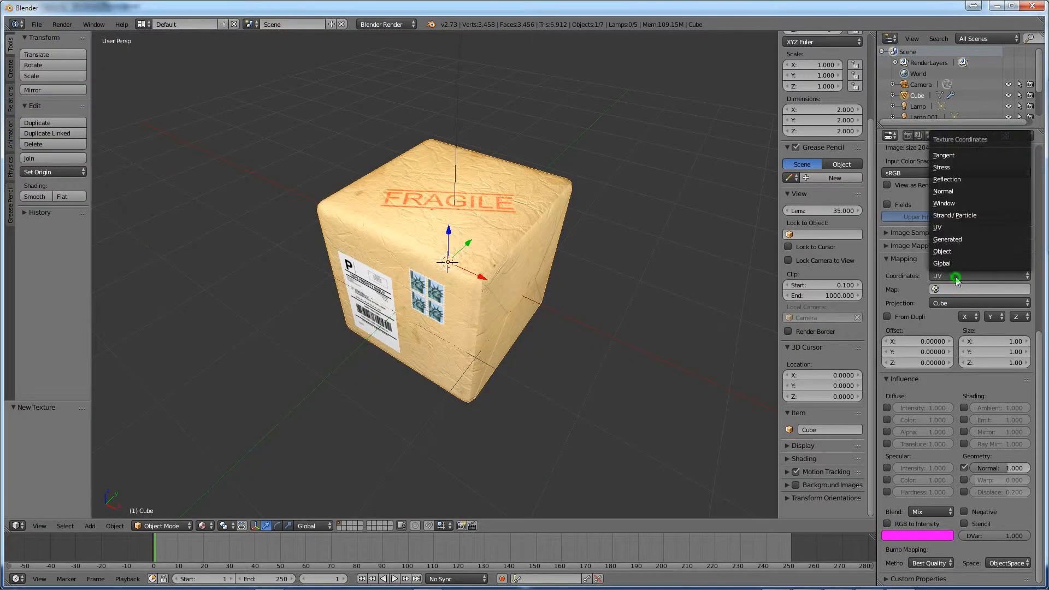
{"action": "left_click", "coordinate": [954, 240]}
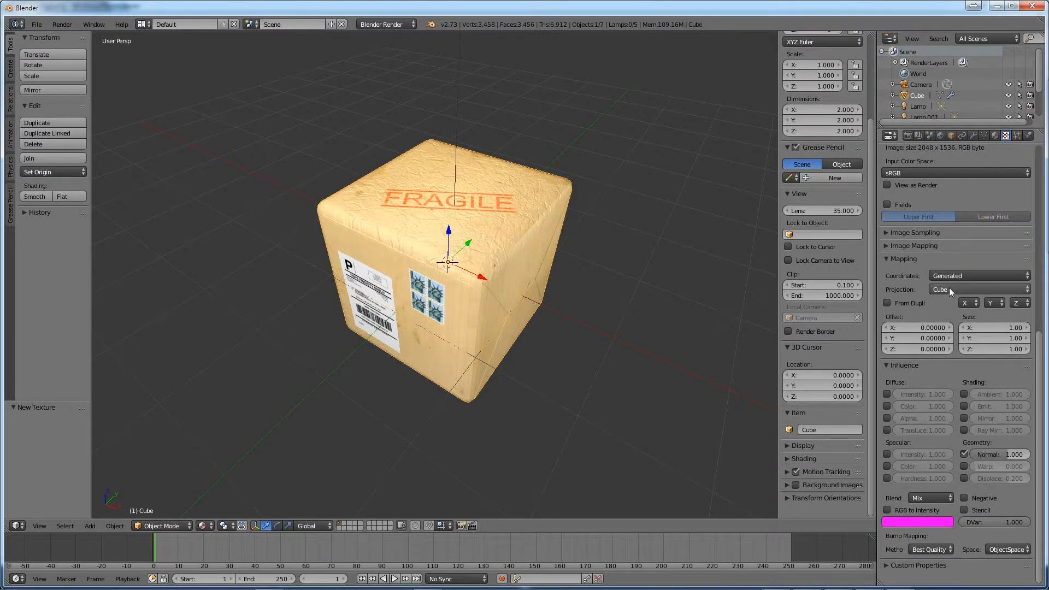
{"action": "key", "text": "F12"}
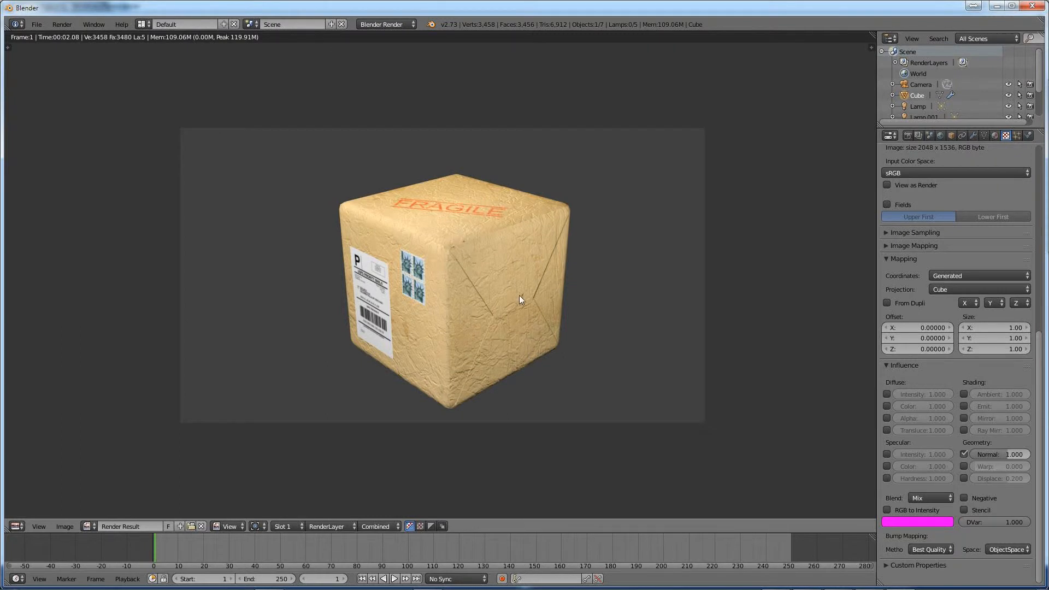
Set the crumpled paper texture's bump space to TextureSpace, render the scene to check the creases, and leave the render.
{"action": "left_click", "coordinate": [1007, 549]}
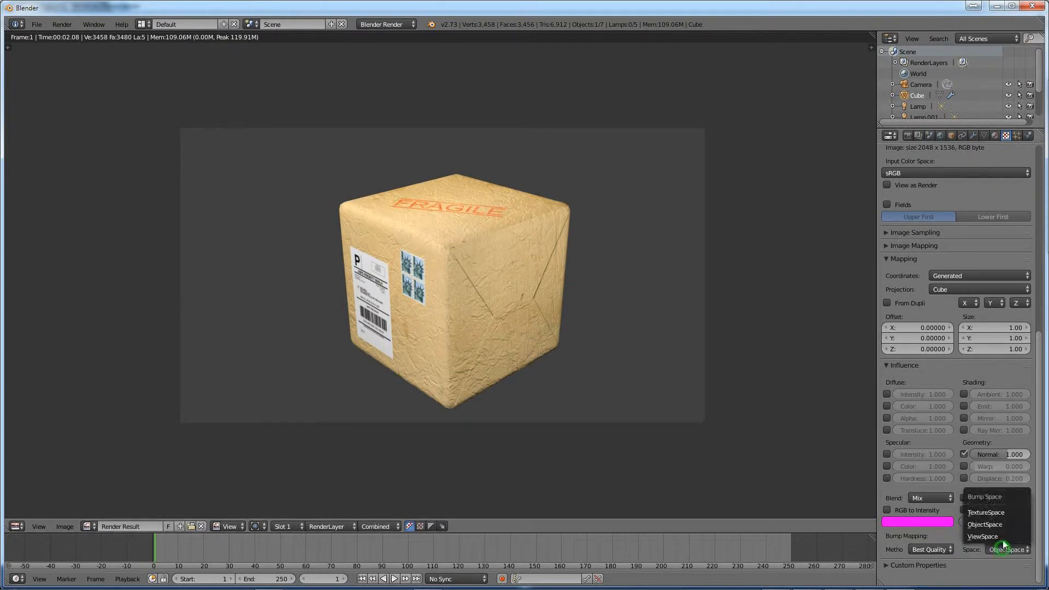
{"action": "left_click", "coordinate": [995, 510]}
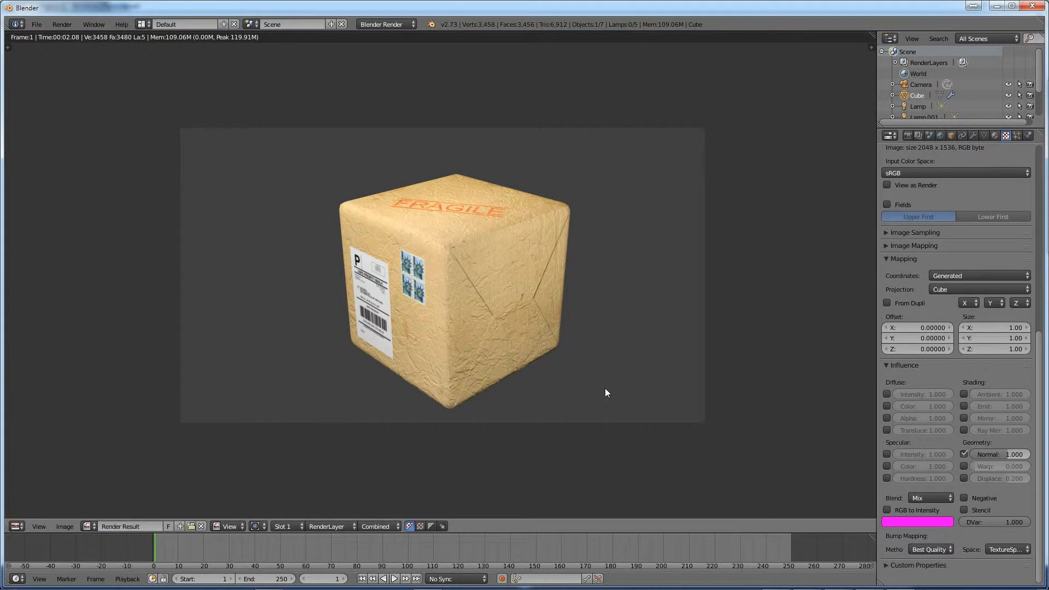
{"action": "key", "text": "F12"}
{"action": "key", "text": "Escape"}
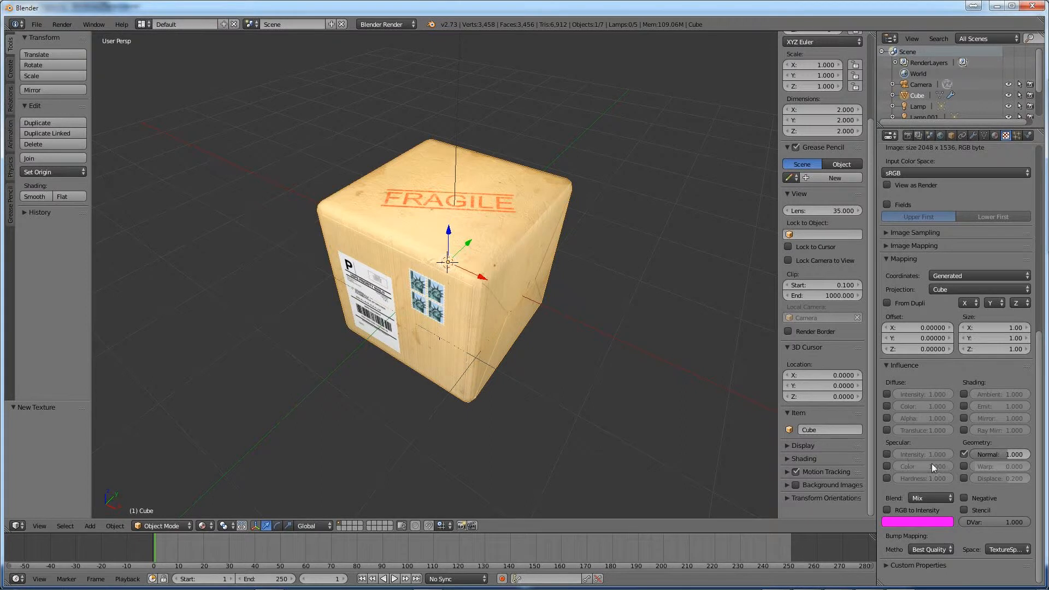
Try raising the crumpled paper texture's Normal influence in two stages up to 3.621, rendering the scene after each change.
{"action": "left_click_drag", "start_coordinate": [996, 455], "coordinate": [996, 455]}
{"action": "key", "text": "F12"}
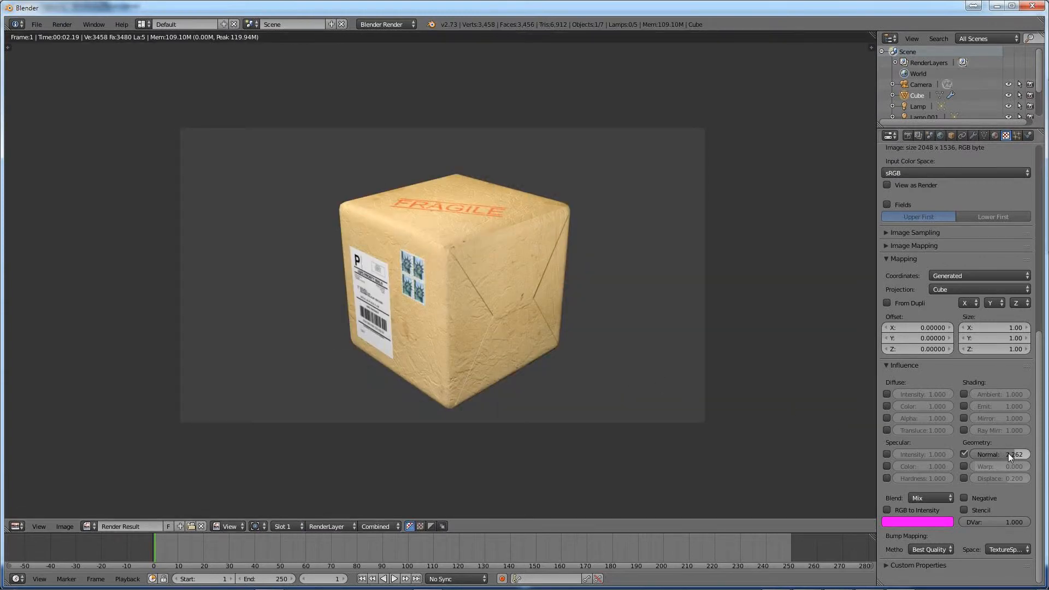
{"action": "key", "text": "Escape"}
{"action": "left_click_drag", "start_coordinate": [1000, 454], "coordinate": [1018, 454]}
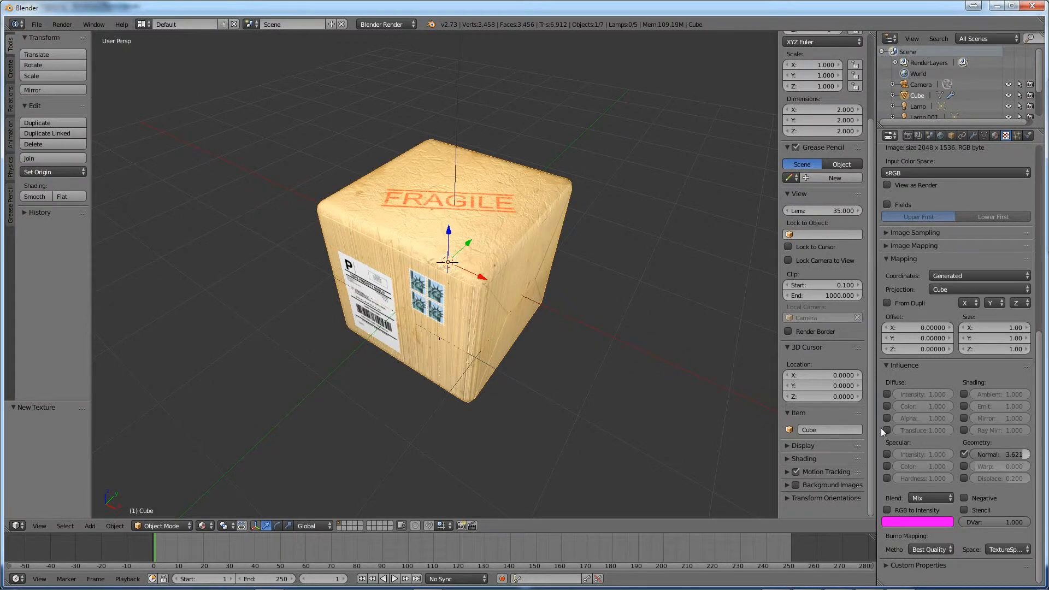
{"action": "key", "text": "F12"}
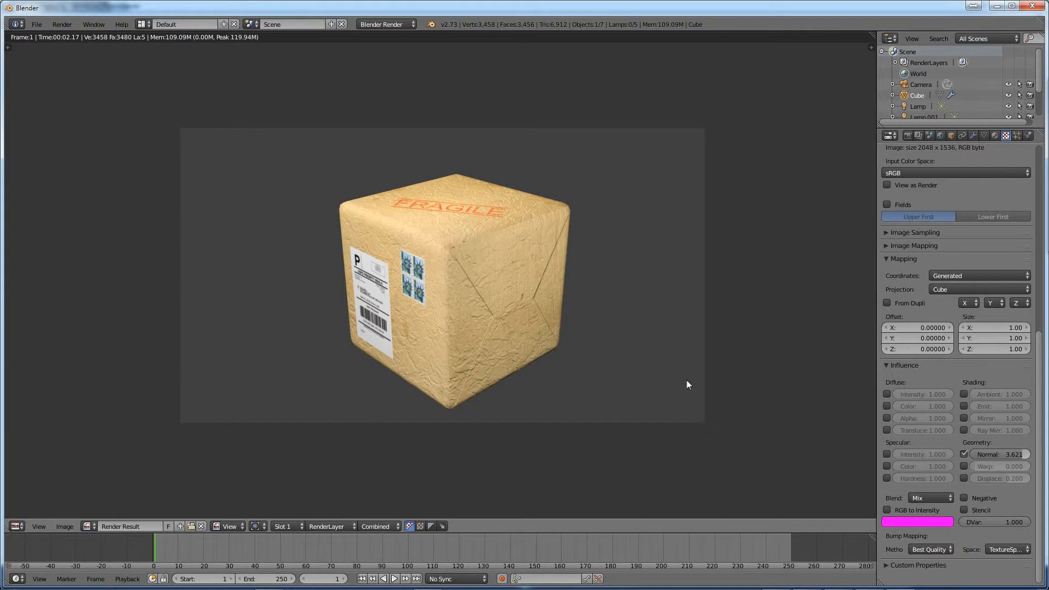
{"action": "key", "text": "Escape"}
Try lowering the Normal influence to about 2.165, check it in a render, and leave the render.
{"action": "left_click_drag", "start_coordinate": [1021, 455], "coordinate": [999, 455]}
{"action": "key", "text": "F12"}
{"action": "key", "text": "Escape"}
Set the crumpled paper texture's Normal influence to exactly 2.400 and render the scene.
{"action": "left_click", "coordinate": [994, 454]}
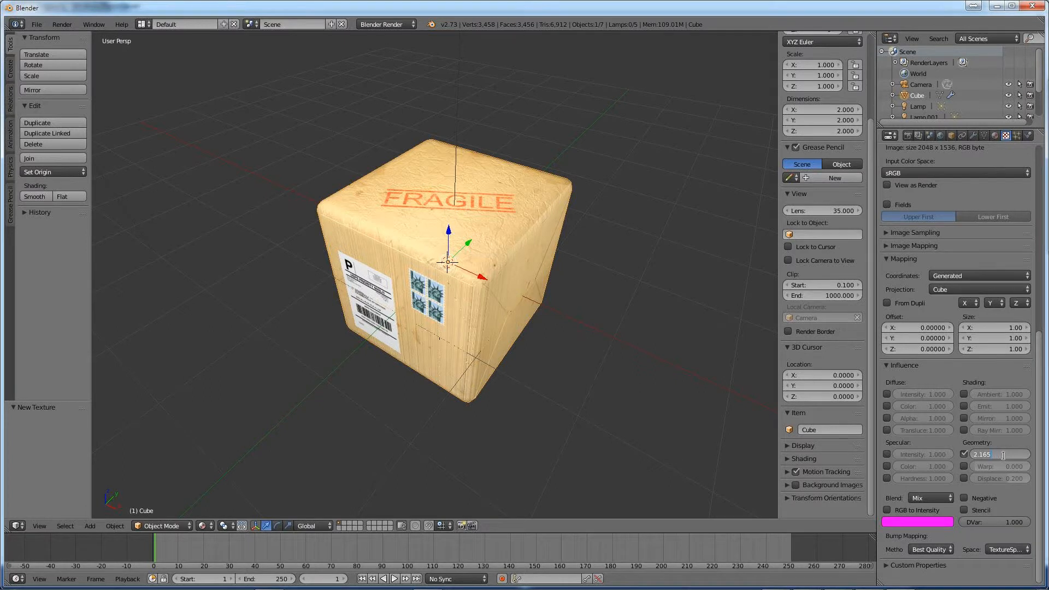
{"action": "type", "text": "2.400"}
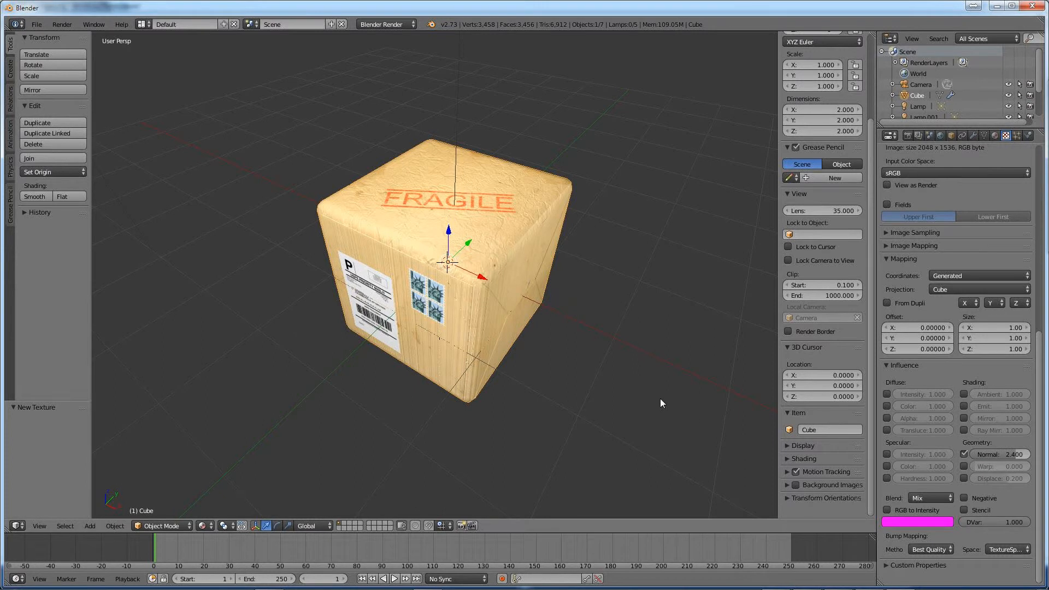
{"action": "key", "text": "F12"}
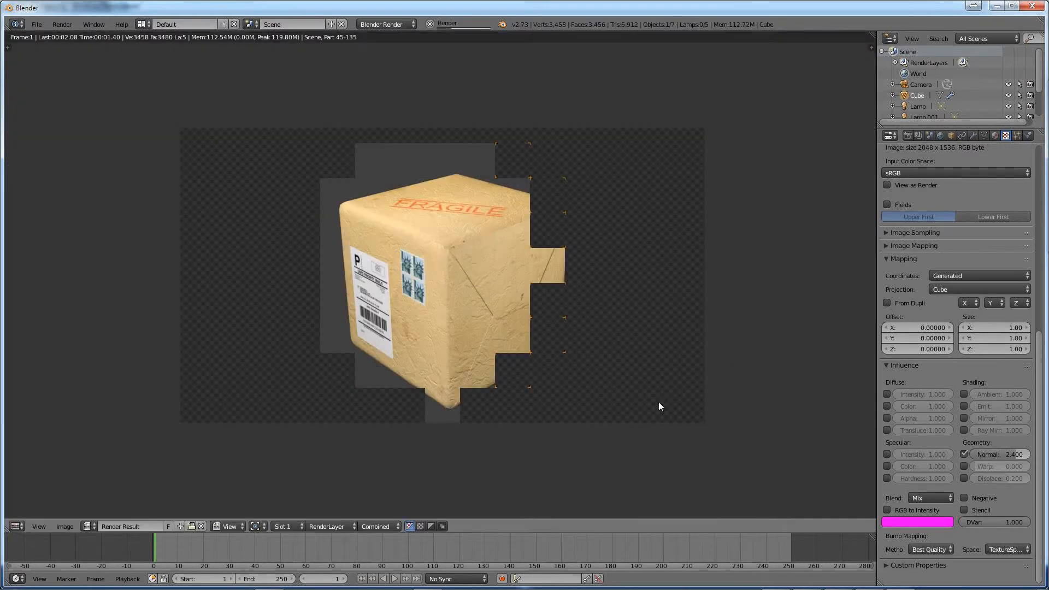